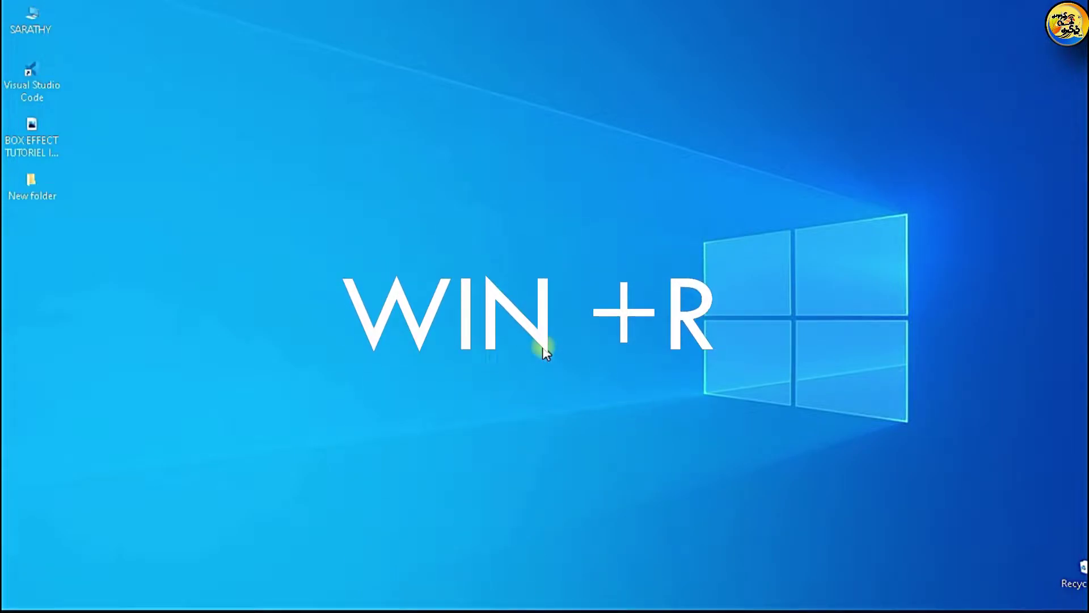
Step: Open the Windows system temporary folder by running the temp command
{"action": "key", "text": "super+r"}
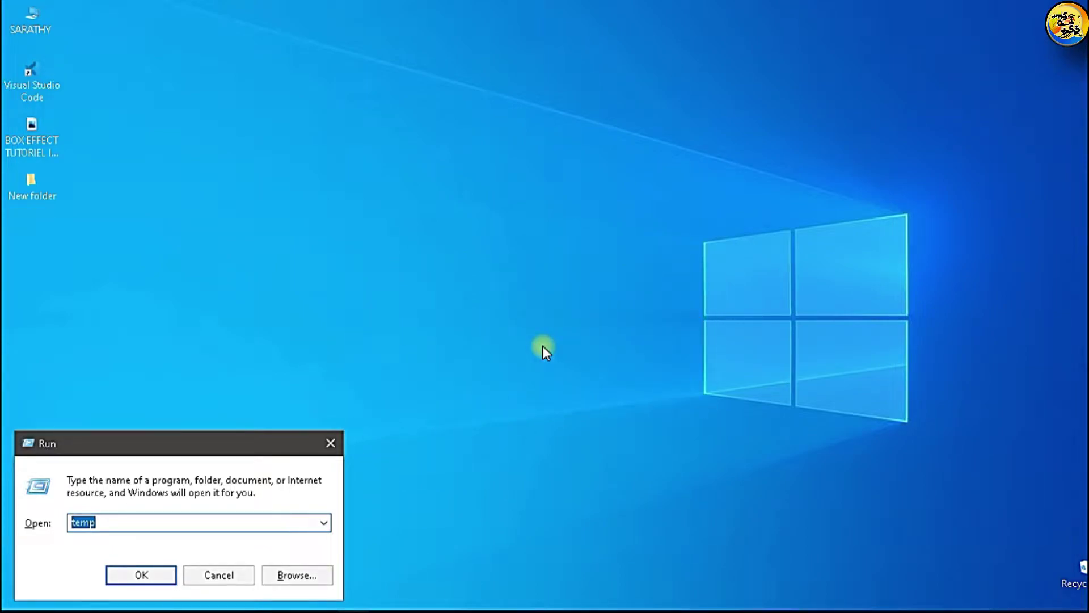
{"action": "key", "text": "super+plus"}
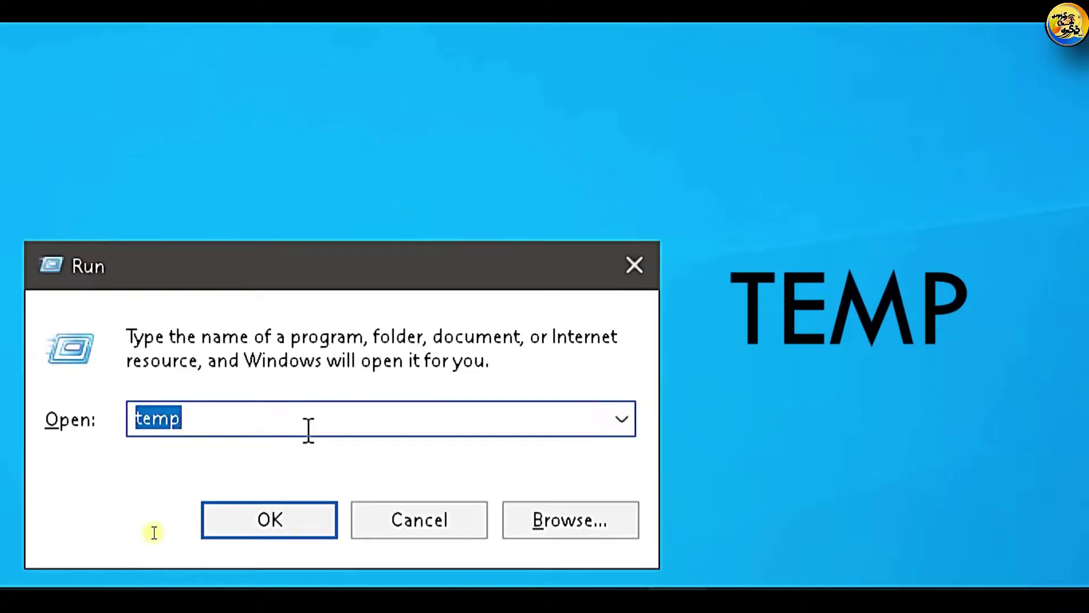
{"action": "key", "text": "Return"}
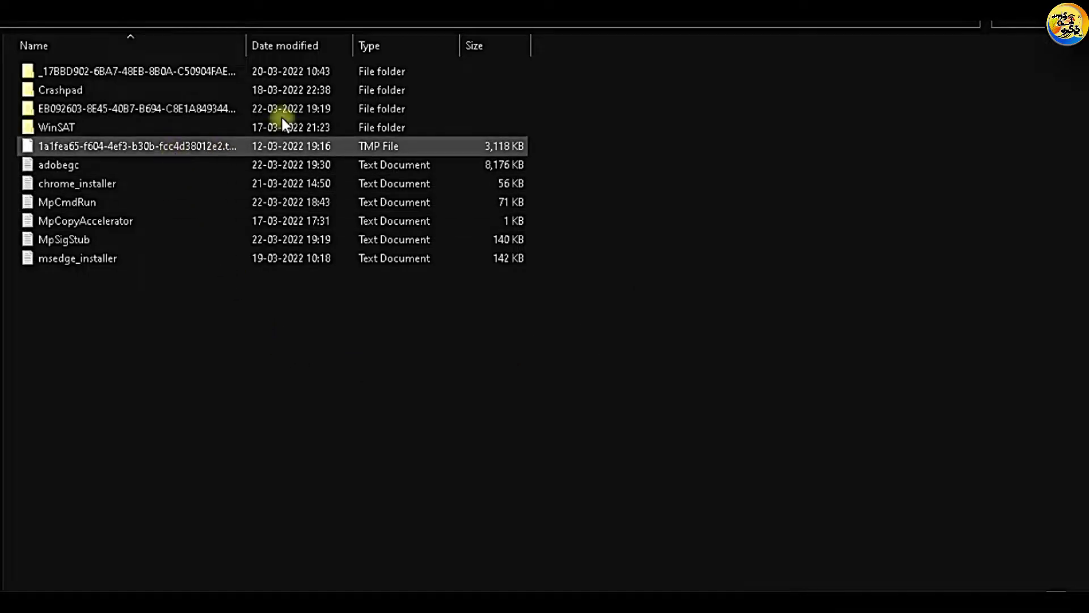
Step: Delete the four folders and the TMP file at the start of the system Temp folder's list
{"action": "left_click", "coordinate": [178, 94]}
{"action": "left_click", "coordinate": [171, 70]}
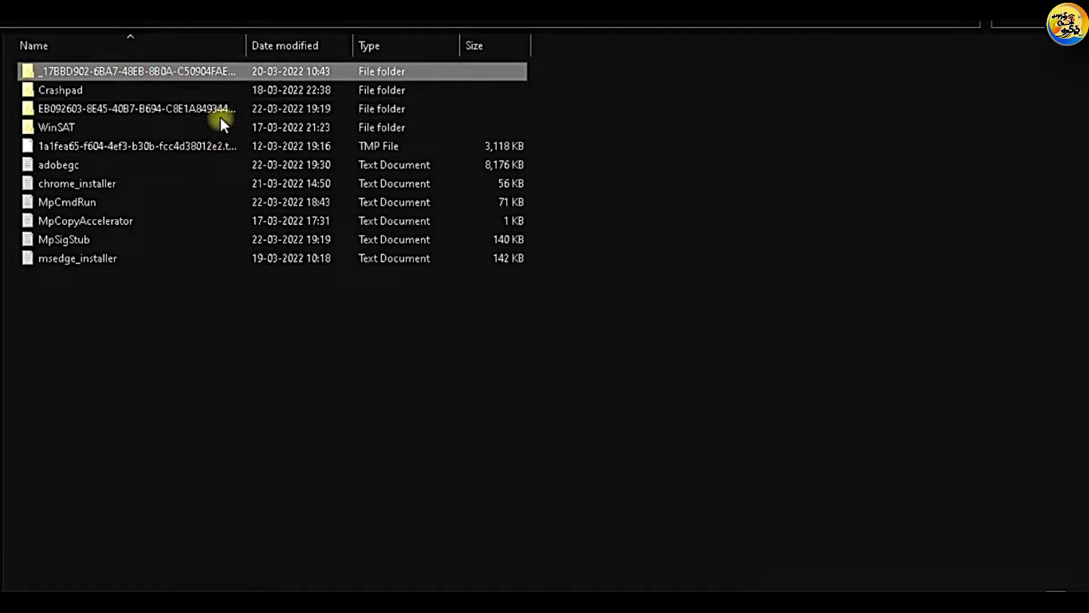
{"action": "left_click_drag", "start_coordinate": [479, 332], "coordinate": [199, 67]}
{"action": "left_click", "coordinate": [198, 69]}
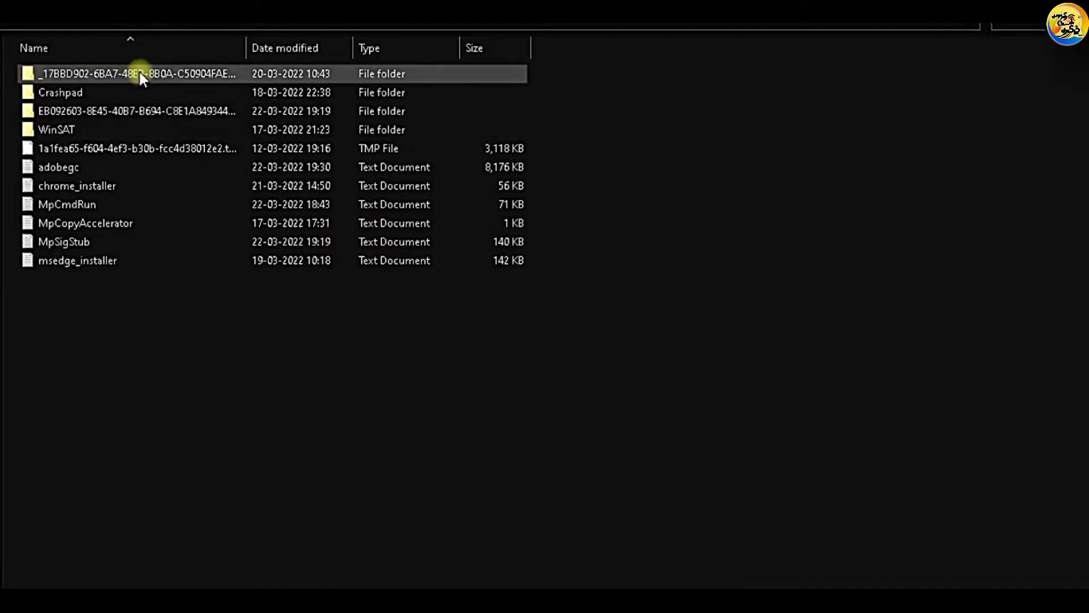
{"action": "left_click", "coordinate": [140, 74]}
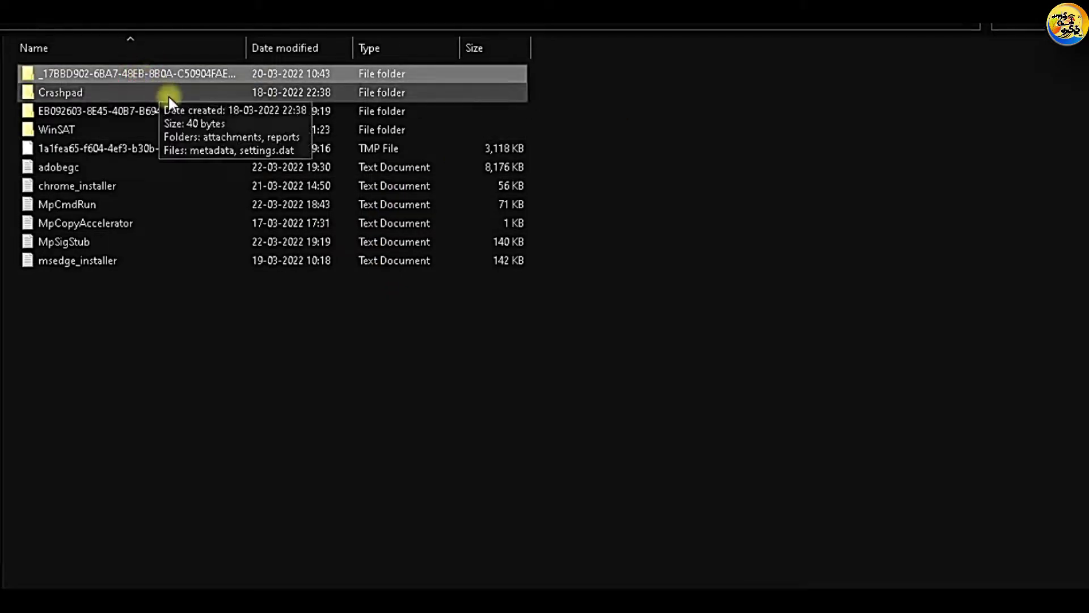
{"action": "left_click", "coordinate": [190, 133], "text": "ctrl"}
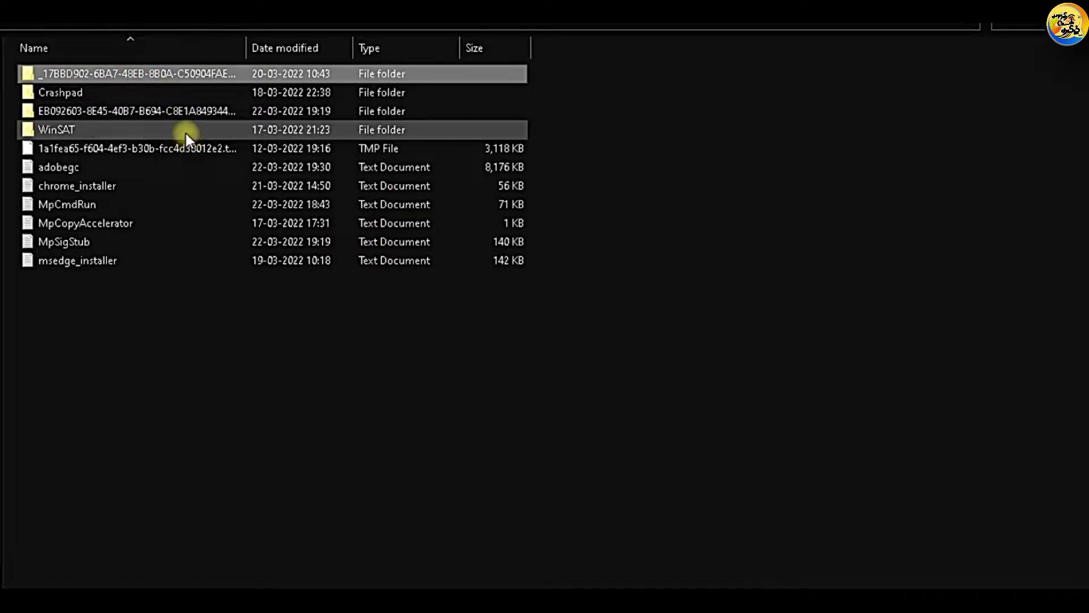
{"action": "left_click", "coordinate": [186, 148], "text": "shift"}
{"action": "key", "text": "Delete"}
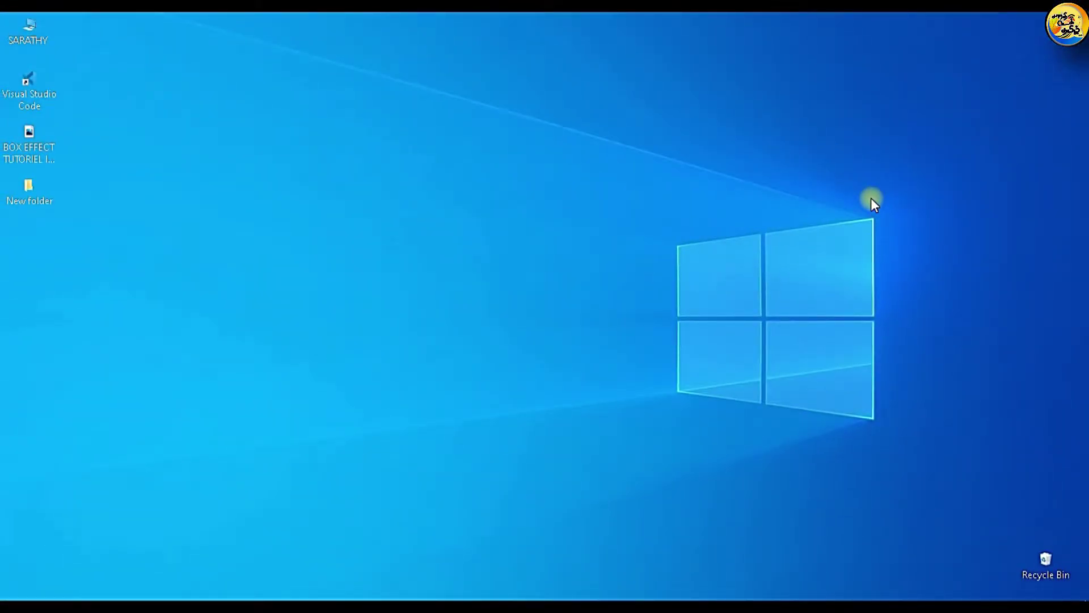
Step: Open the user's own temporary files folder by running the %temp% command
{"action": "key", "text": "super+r"}
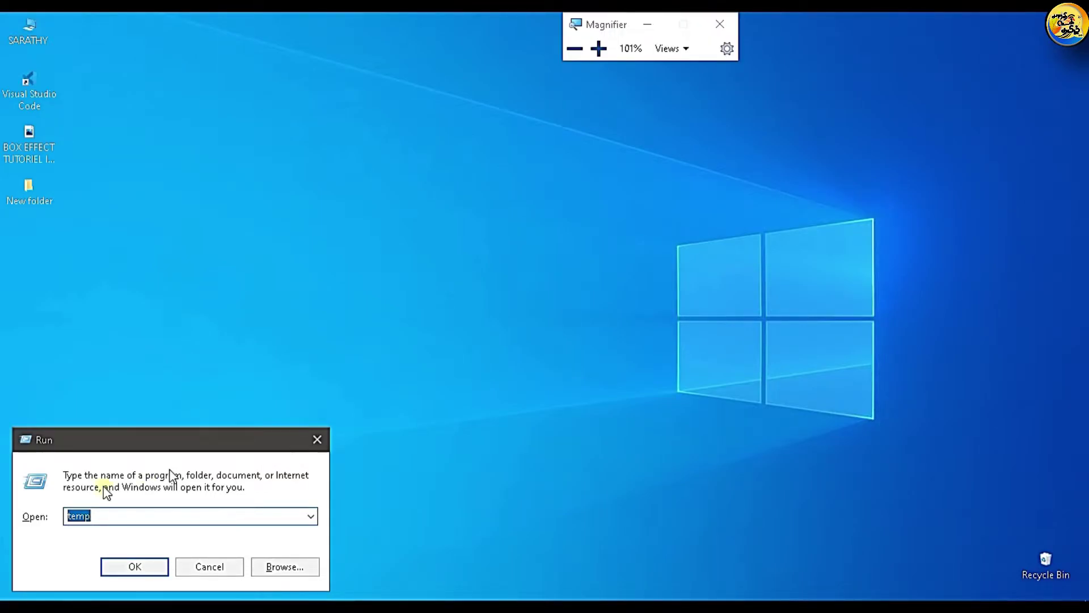
{"action": "key", "text": "super+plus"}
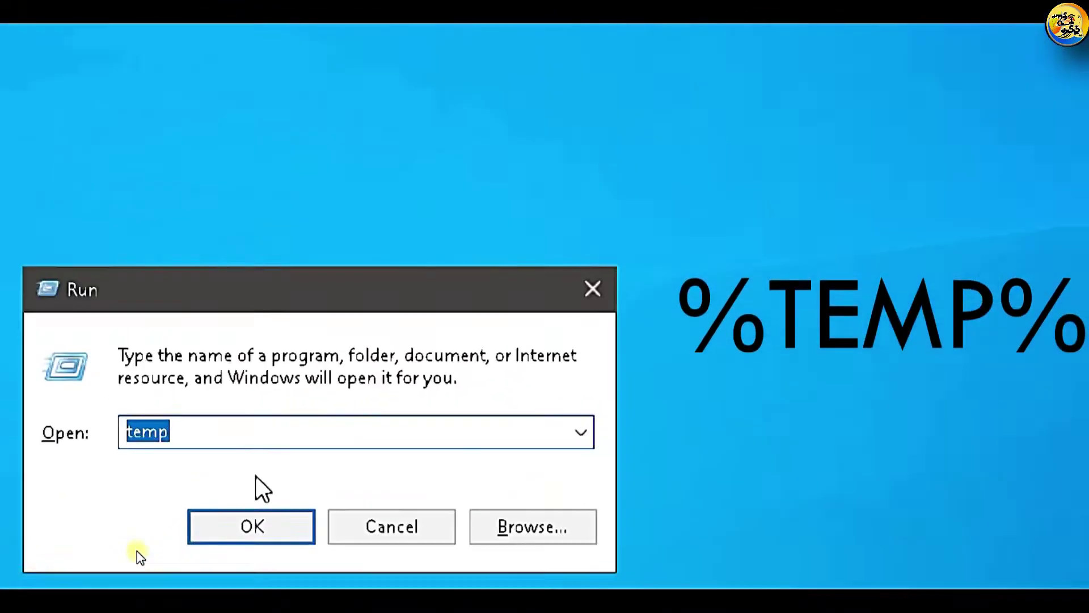
{"action": "left_click", "coordinate": [219, 421]}
{"action": "key", "text": "Home"}
{"action": "type", "text": "%"}
{"action": "key", "text": "End"}
{"action": "type", "text": "%"}
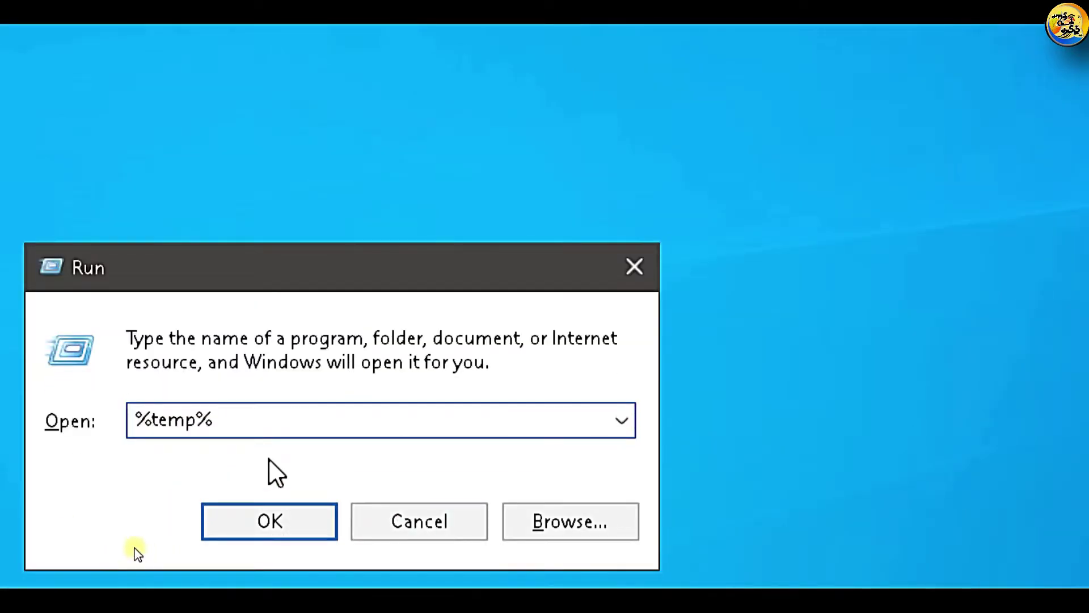
{"action": "left_click", "coordinate": [301, 530]}
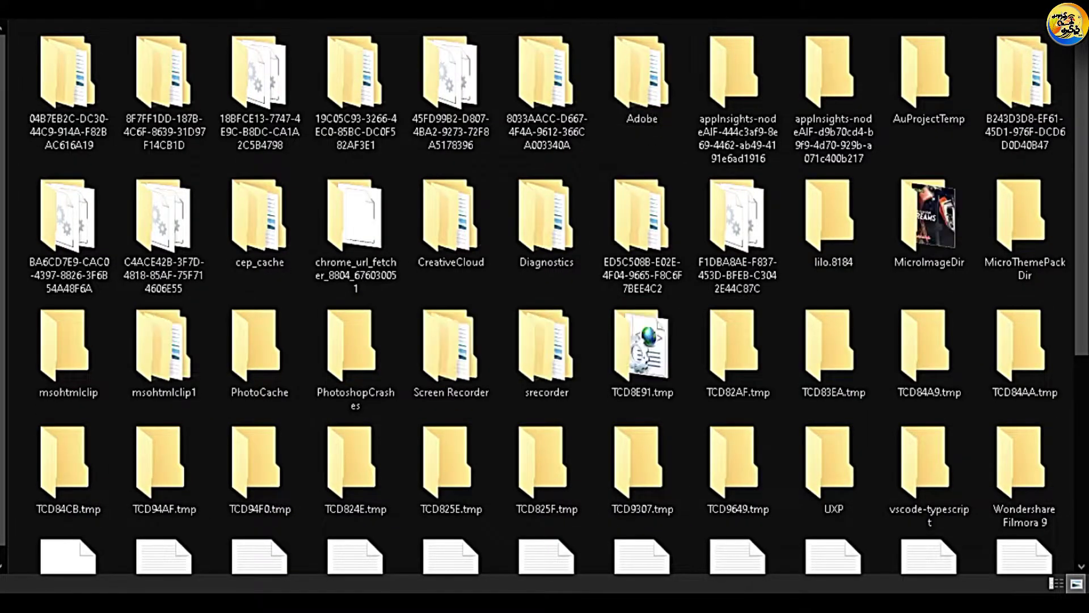
Step: Look through the user's Temp folder, then select all of its items and delete them
{"action": "left_click", "coordinate": [604, 226]}
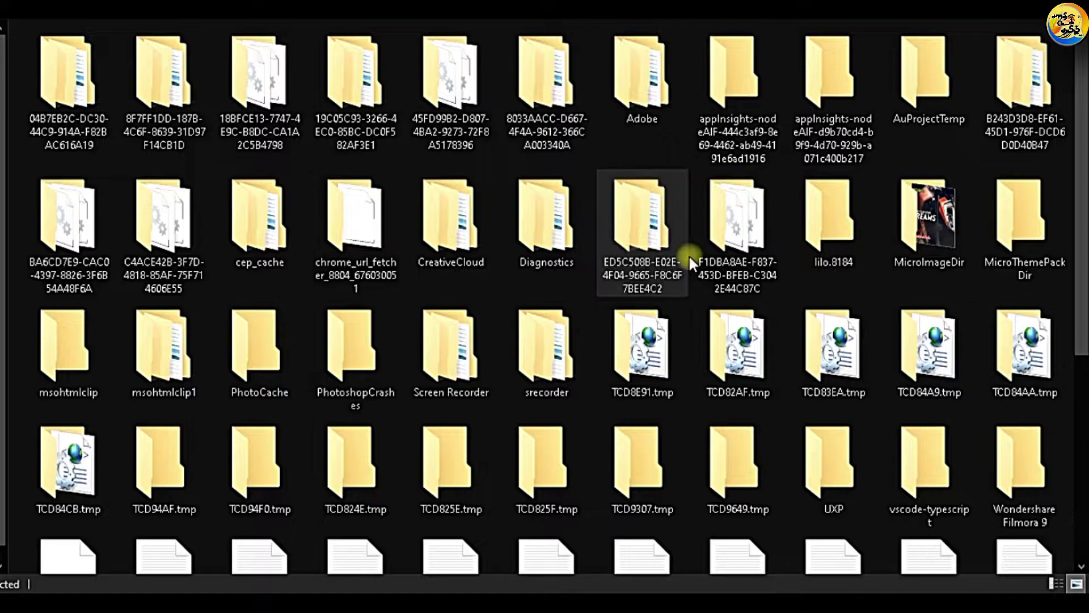
{"action": "scroll", "coordinate": [839, 360], "scroll_direction": "down", "scroll_amount": 5}
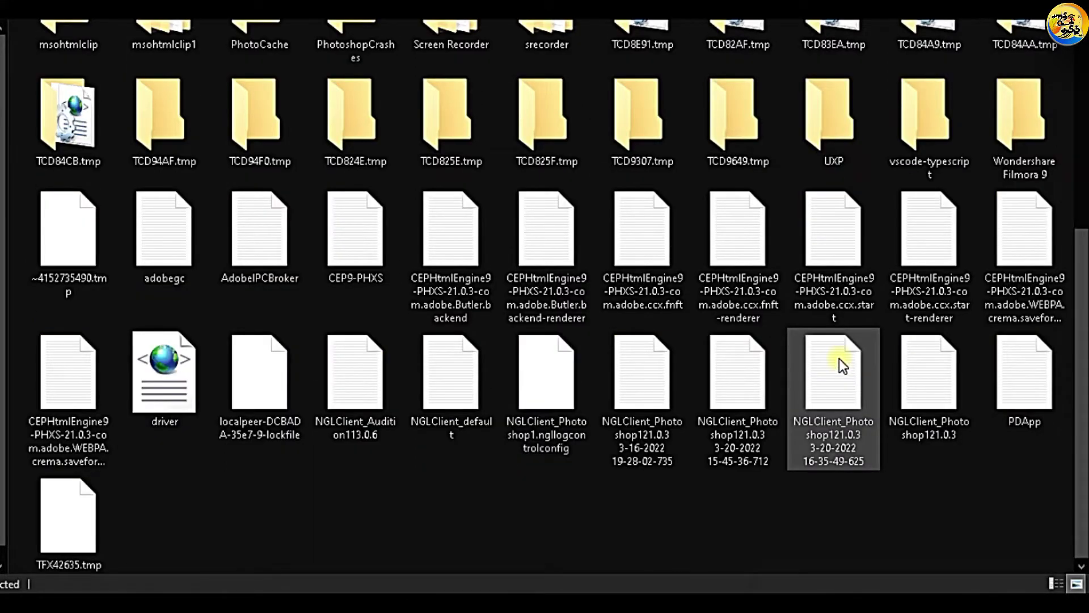
{"action": "scroll", "coordinate": [839, 360], "scroll_direction": "up", "scroll_amount": 5}
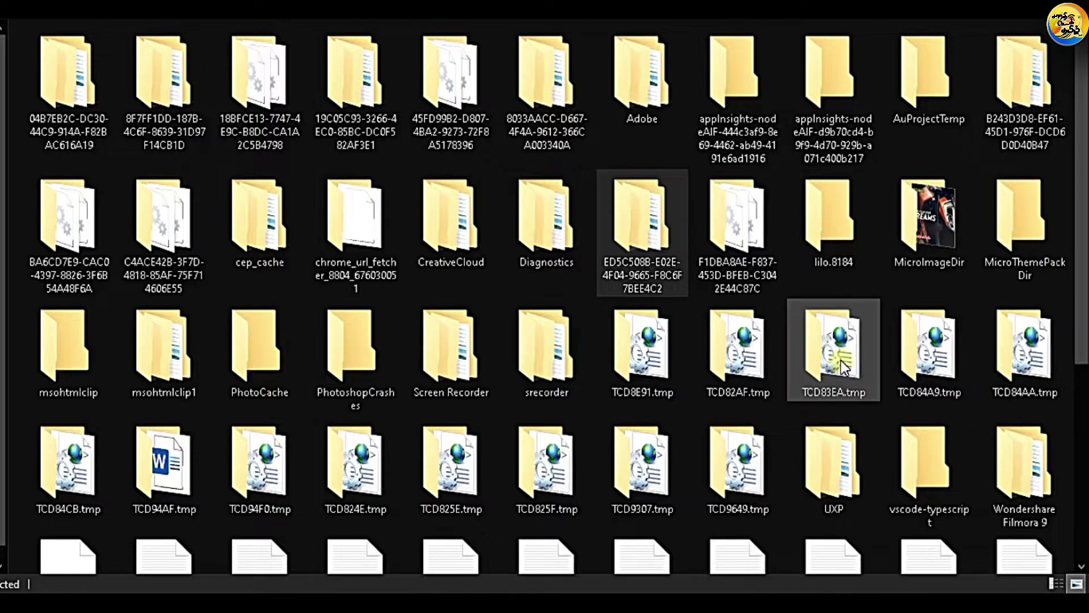
{"action": "scroll", "coordinate": [841, 360], "scroll_direction": "down", "scroll_amount": 5}
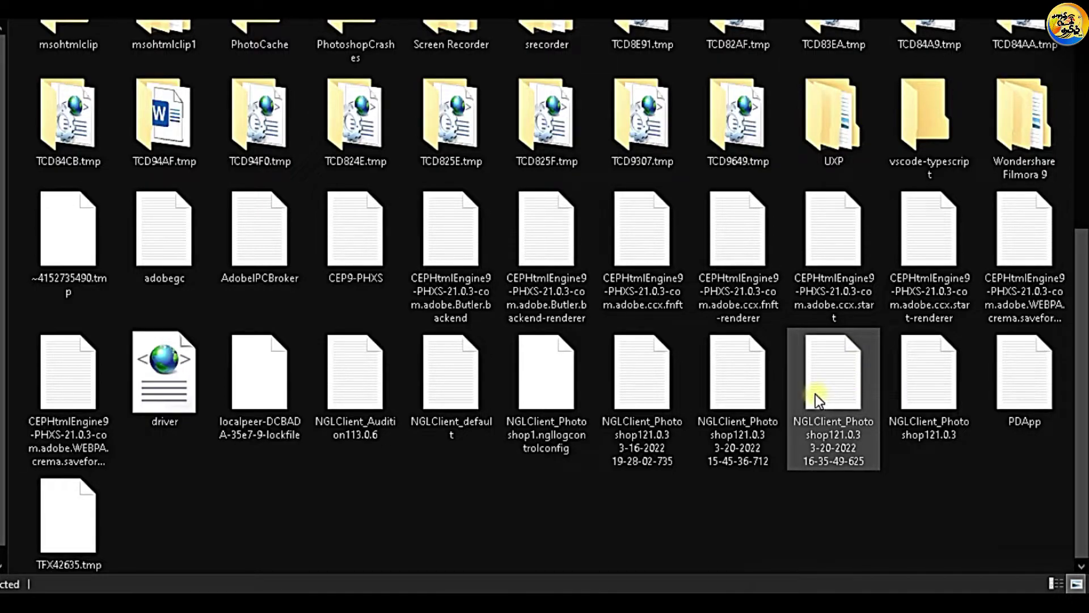
{"action": "scroll", "coordinate": [815, 393], "scroll_direction": "up", "scroll_amount": 5}
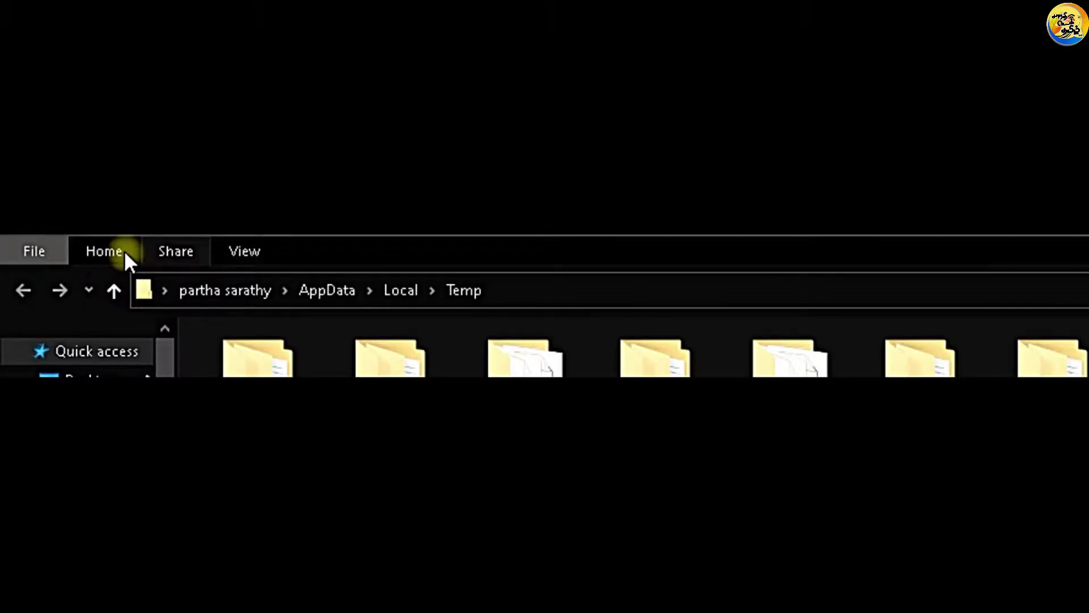
{"action": "left_click", "coordinate": [124, 251]}
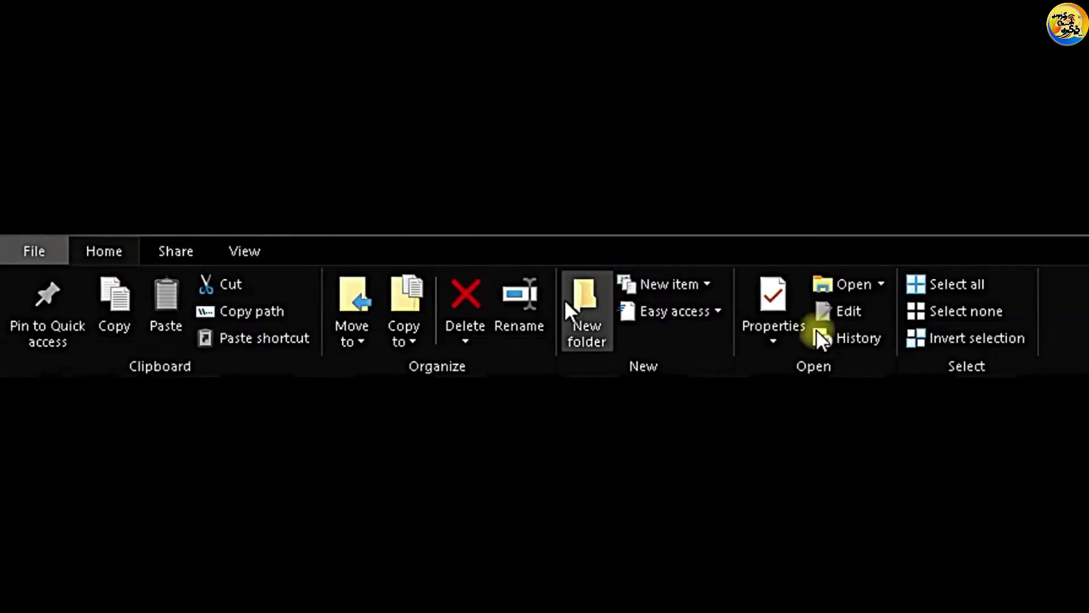
{"action": "left_click", "coordinate": [922, 288]}
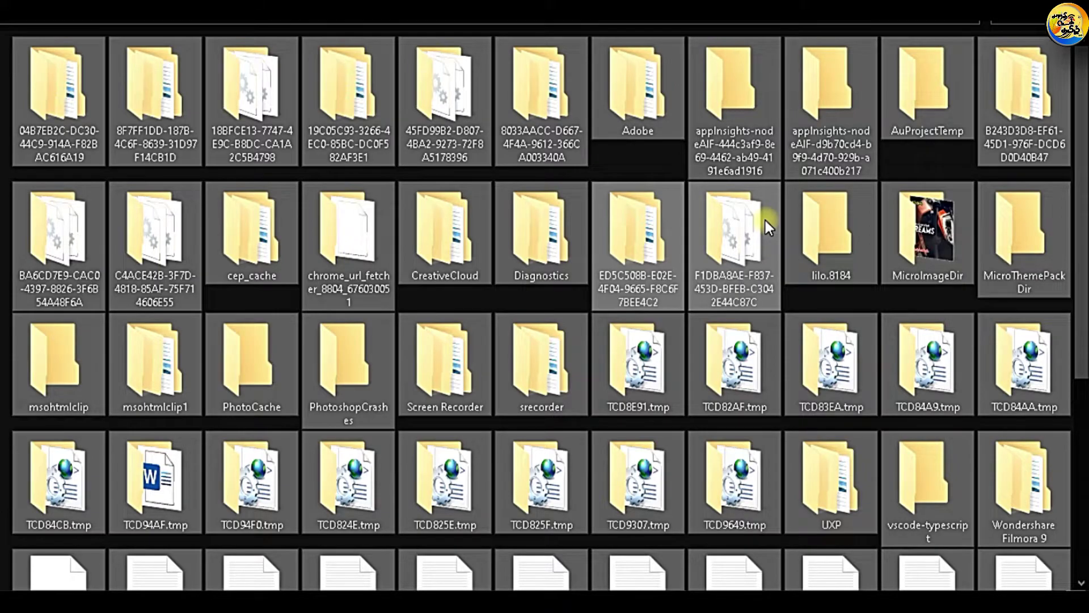
{"action": "key", "text": "Delete"}
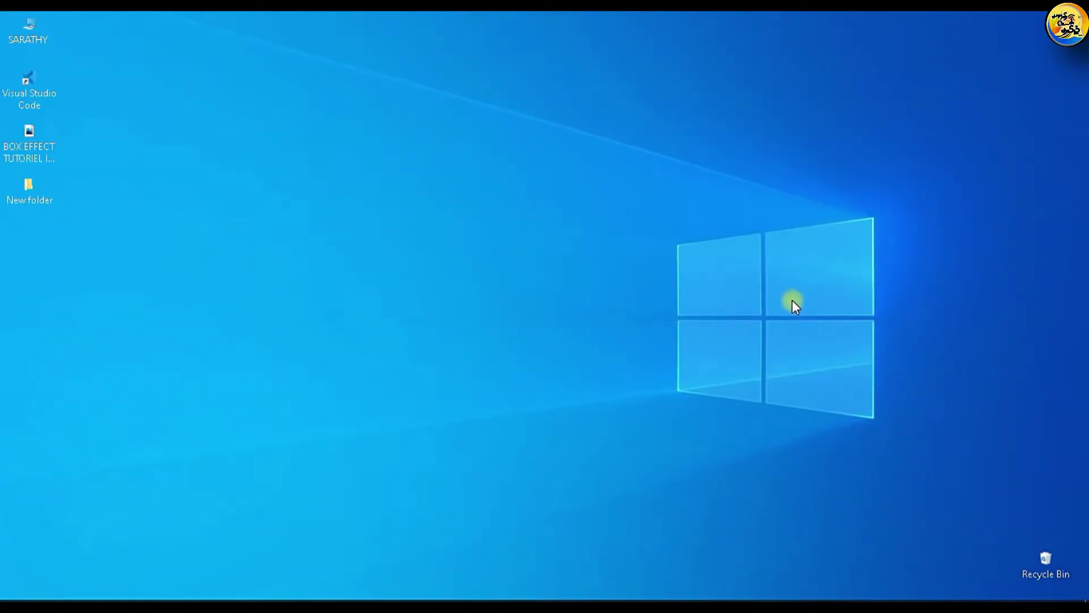
Step: Open the Recycle Bin and empty it permanently, granting administrator permission for all current items
{"action": "left_click", "coordinate": [1057, 561]}
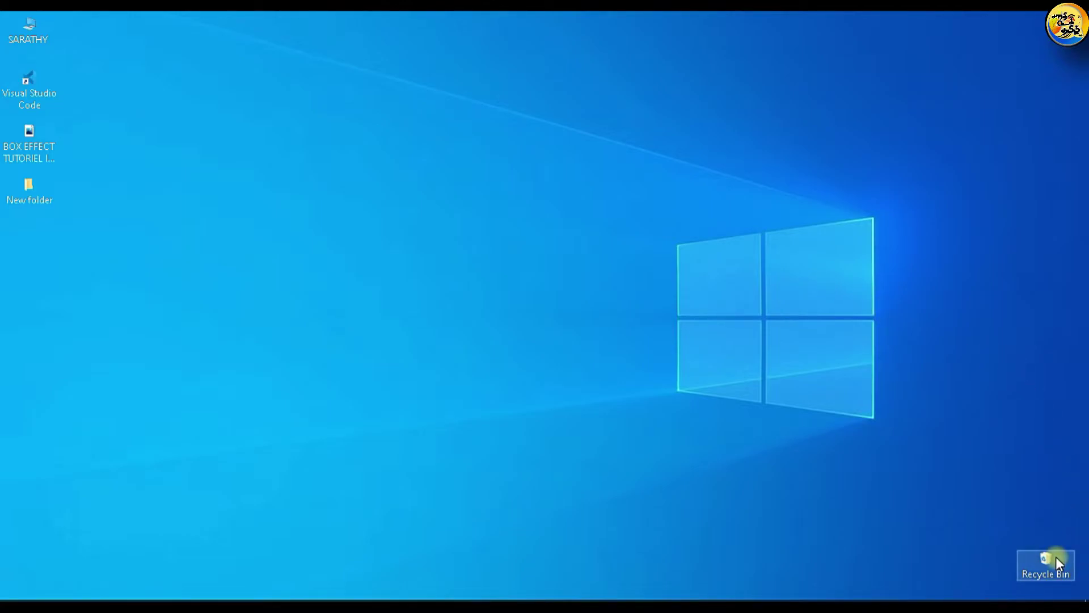
{"action": "double_click", "coordinate": [1057, 559]}
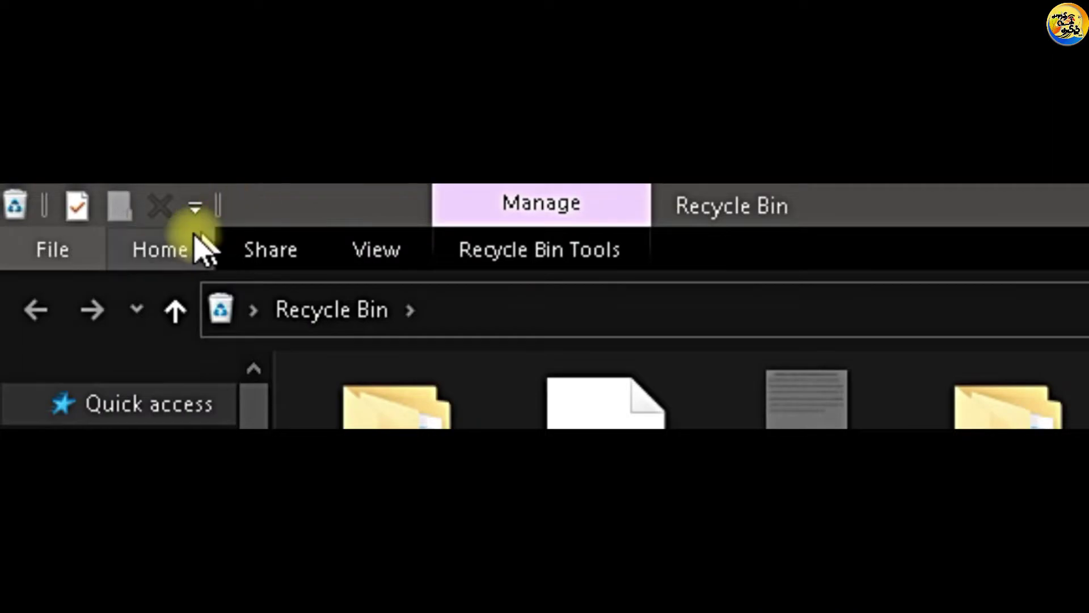
{"action": "left_click", "coordinate": [527, 261]}
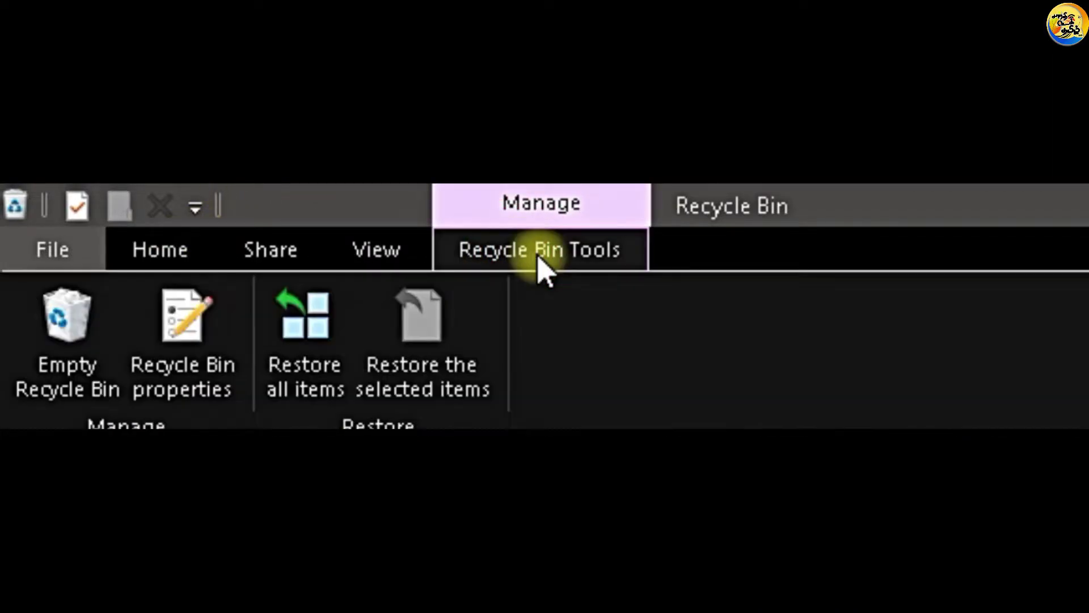
{"action": "left_click", "coordinate": [64, 335]}
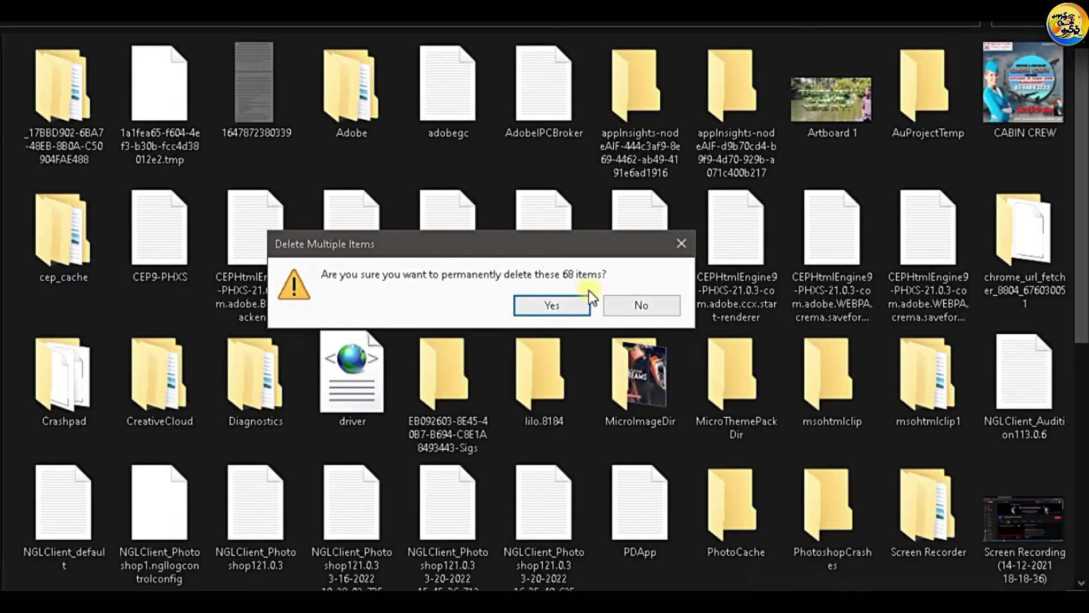
{"action": "left_click", "coordinate": [588, 302]}
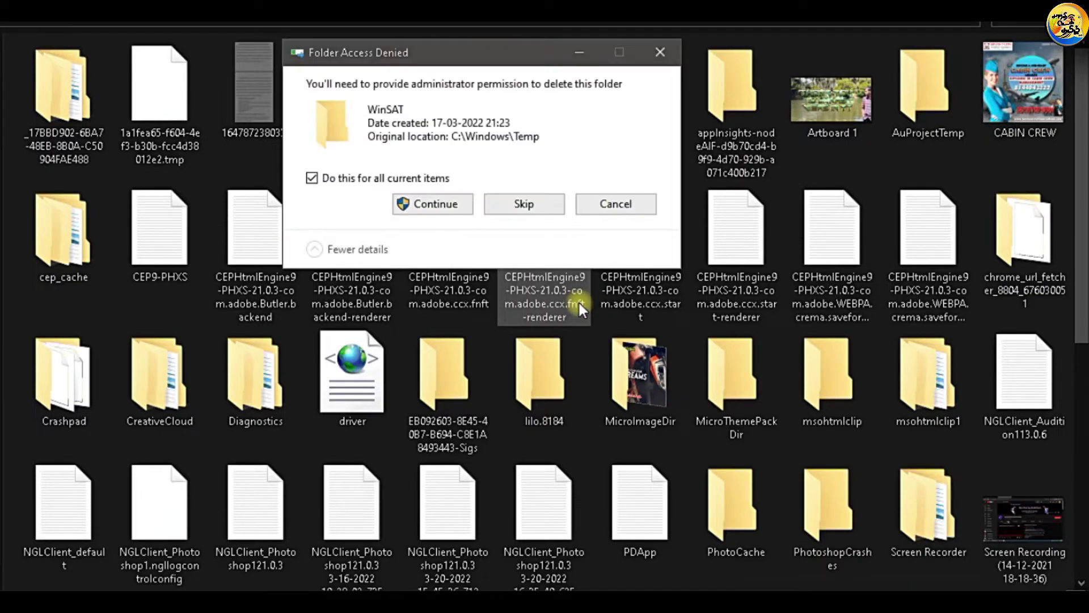
{"action": "left_click", "coordinate": [465, 198]}
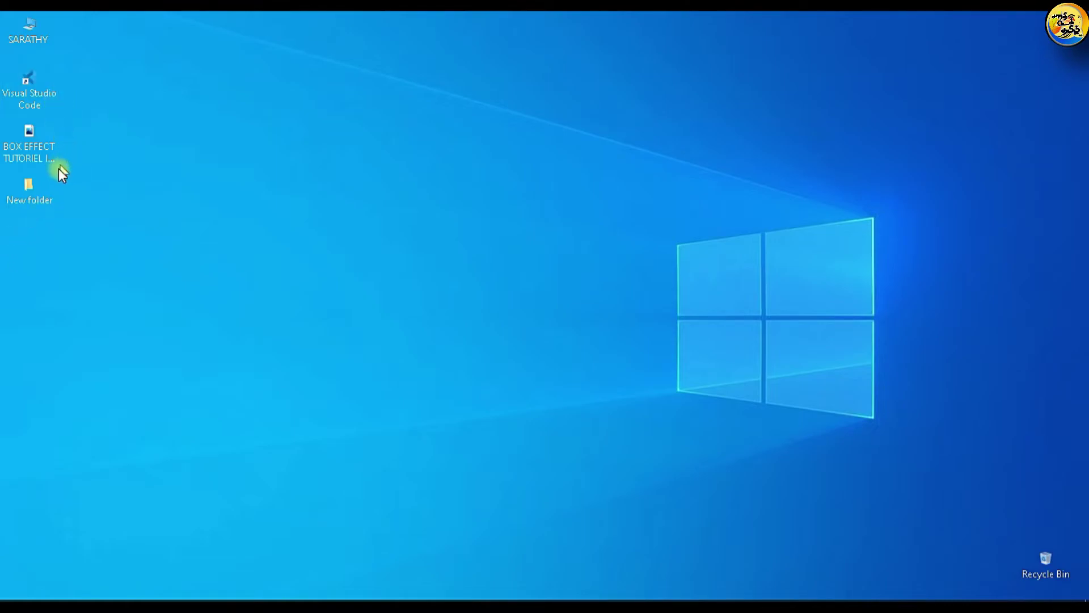
Step: Move the BOX EFFECT TUTORIEL IN CAPCUT image away from the other desktop icons and start deleting it permanently, bypassing the Recycle Bin
{"action": "left_click_drag", "start_coordinate": [46, 158], "coordinate": [430, 211]}
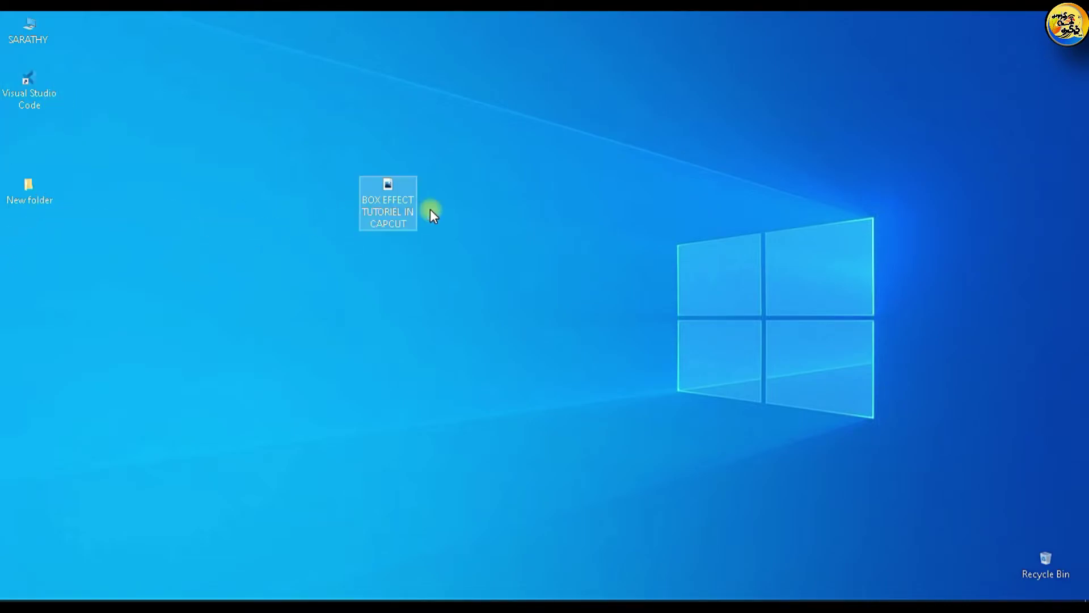
{"action": "left_click", "coordinate": [443, 205]}
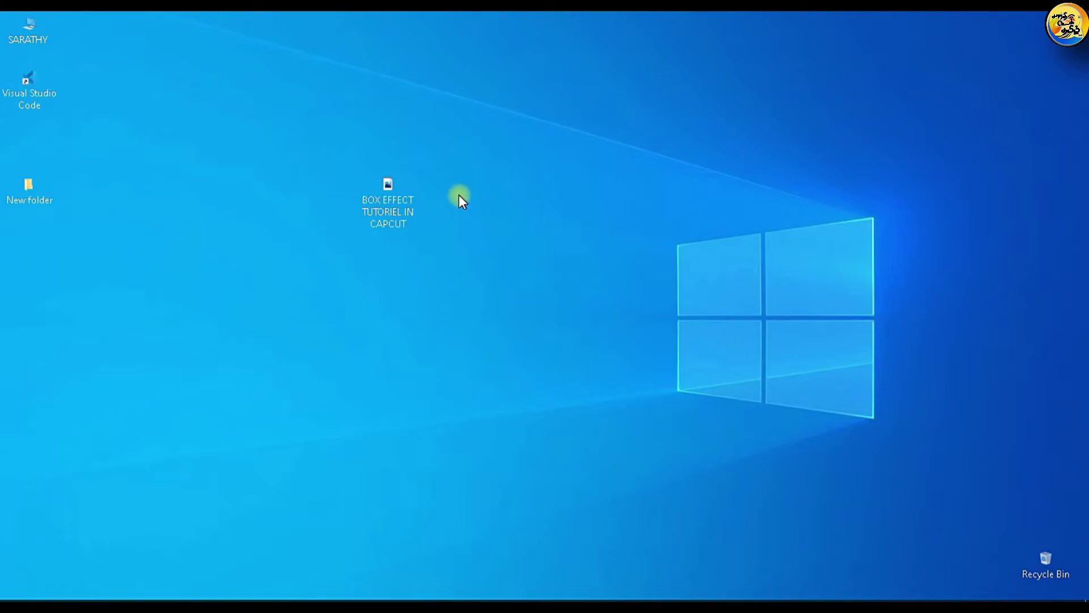
{"action": "left_click", "coordinate": [400, 196]}
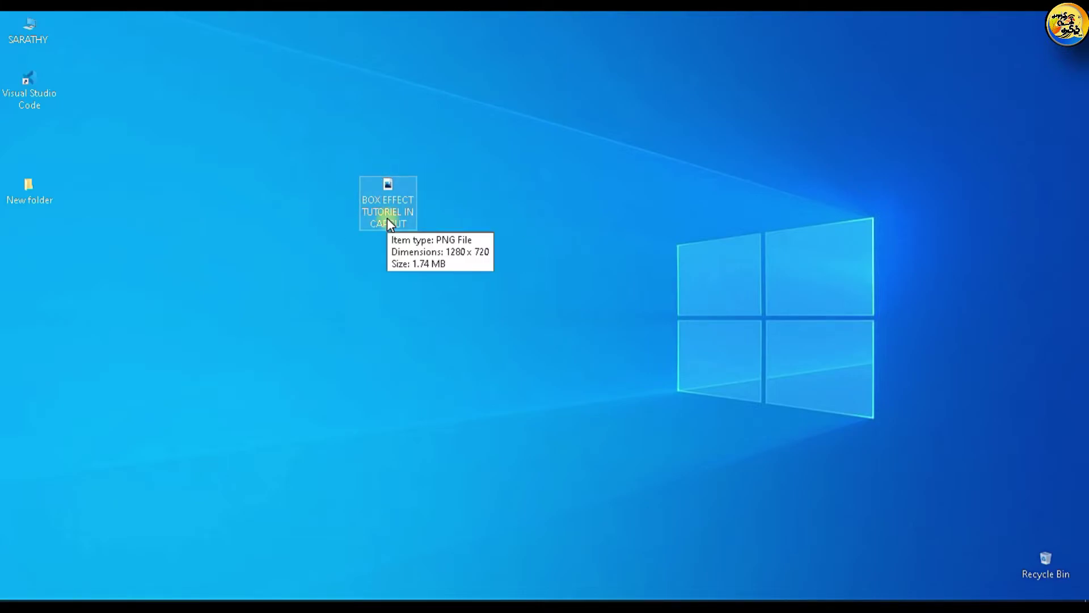
{"action": "key", "text": "shift+Delete"}
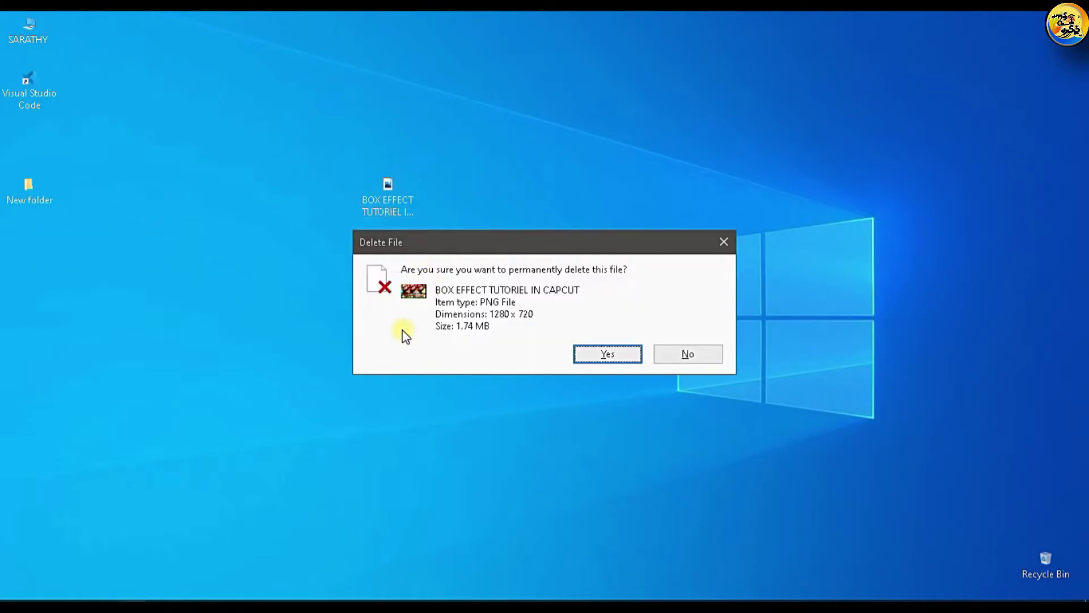